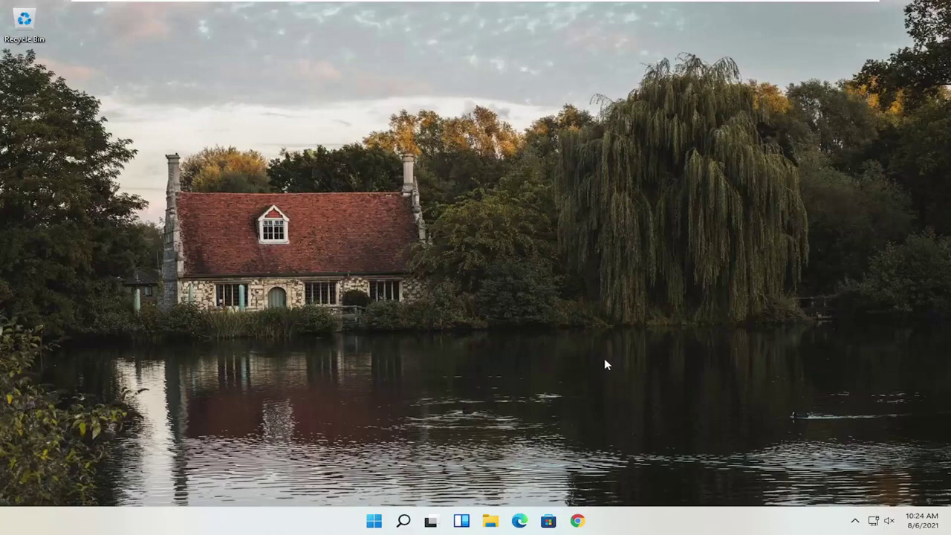
Open Google Chrome in a maximized window and go to google.com
left_click(578, 521)
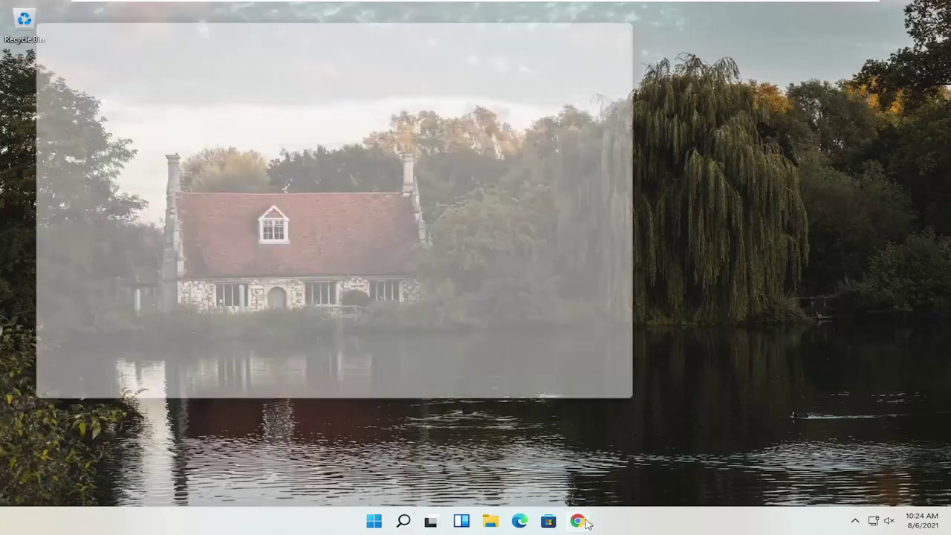
left_click(619, 15)
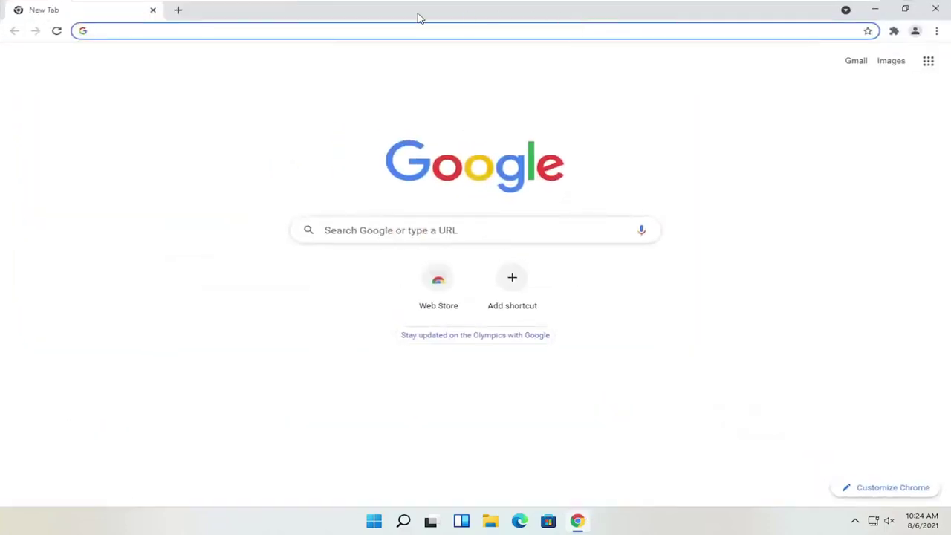
type("google.com")
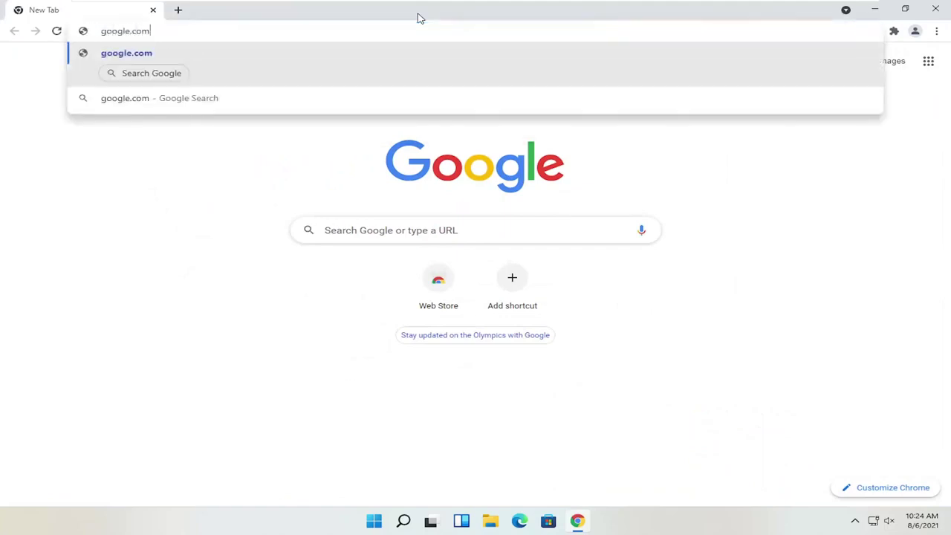
key("Return")
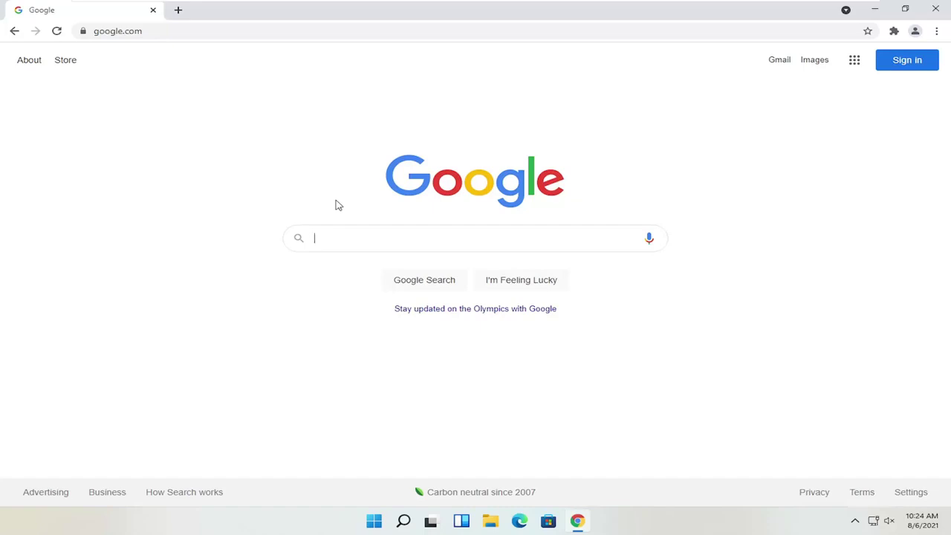
Search the web for "canon printer drivers" and open the Canon U.S.A. Drivers & Downloads page
left_click(336, 243)
left_click(178, 31)
type("canon printer")
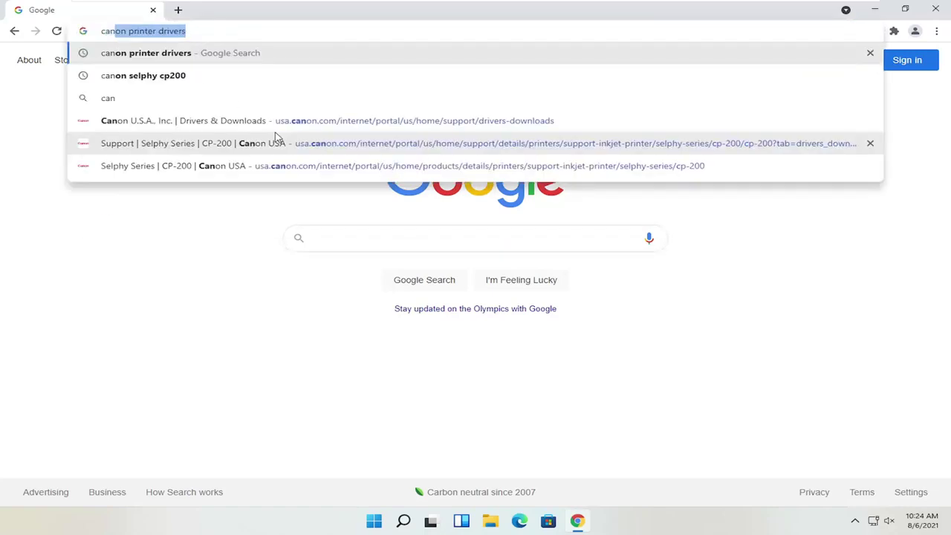
left_click(233, 53)
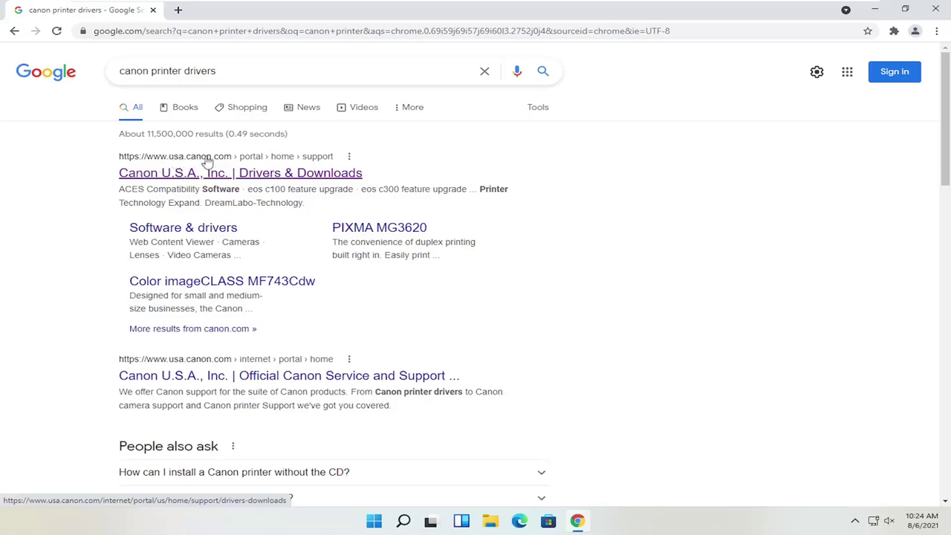
left_click(165, 175)
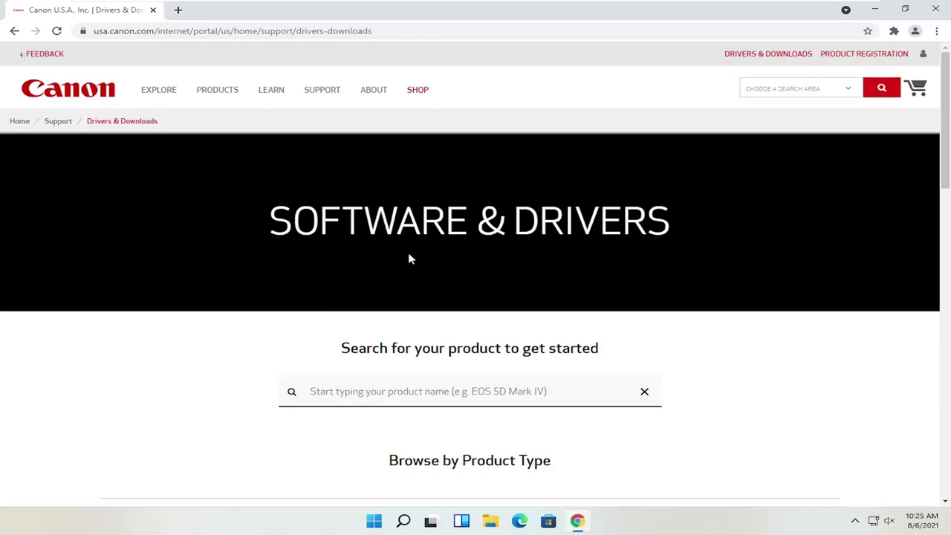
View the Printers device families under Browse by Product Type and return to the product types
scroll(420, 266, "down", 1)
scroll(448, 313, "down", 1)
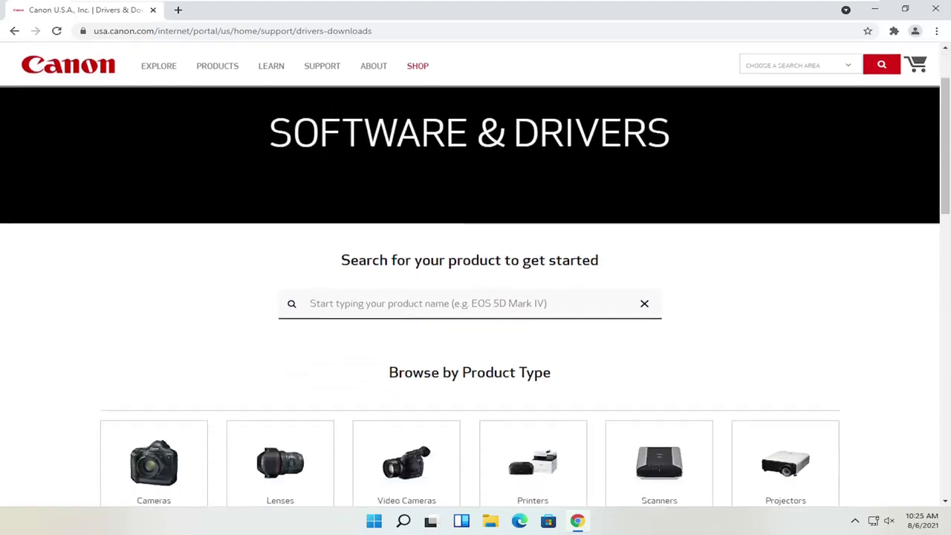
left_click(305, 292)
scroll(304, 267, "down", 2)
scroll(384, 234, "down", 2)
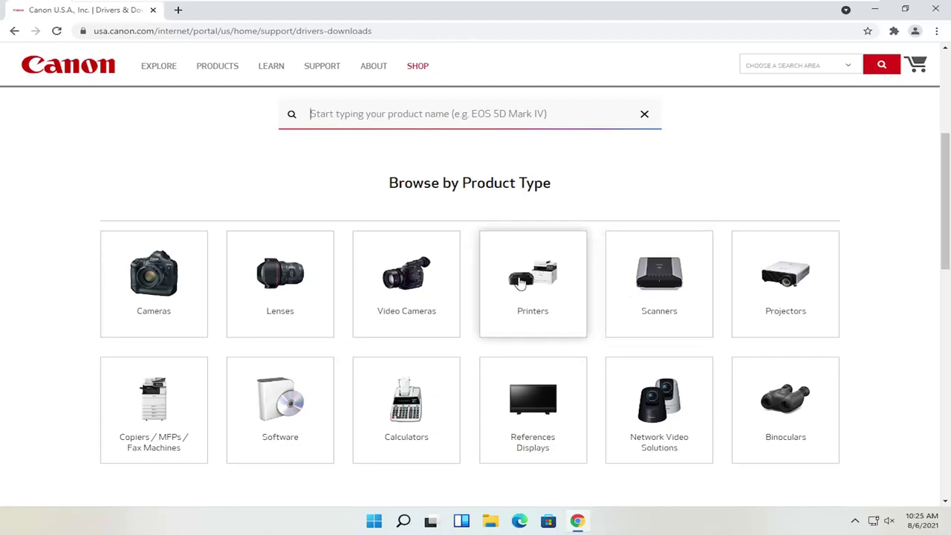
left_click(541, 311)
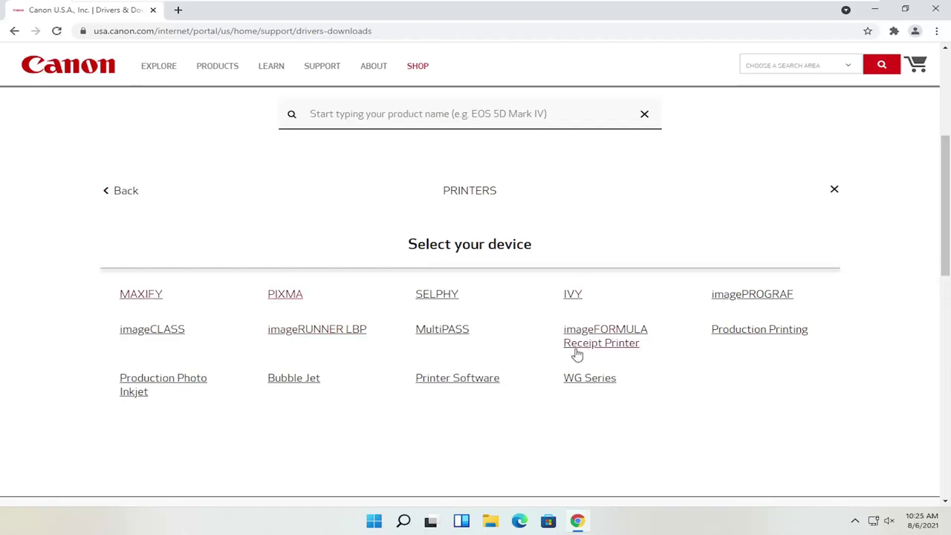
left_click(121, 191)
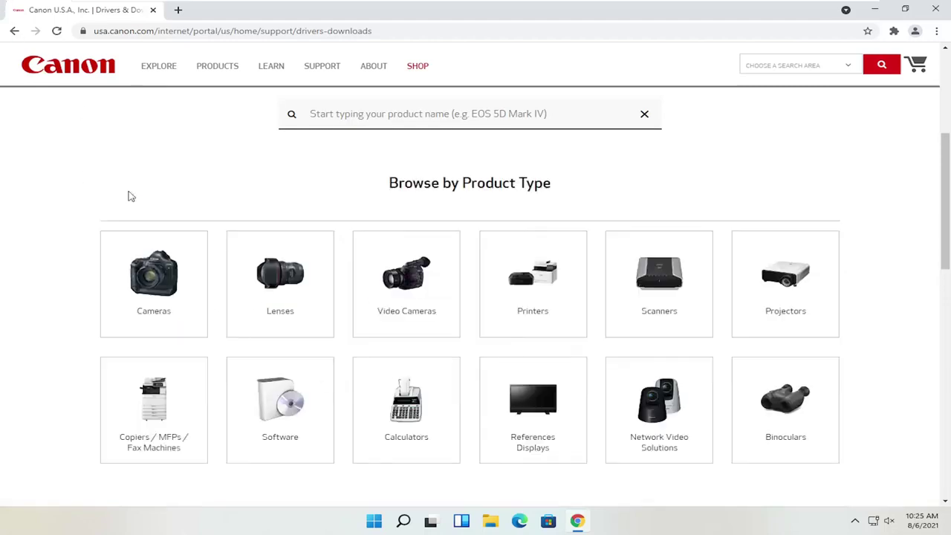
View the Scanners device families and return to the product type overview
left_click(686, 292)
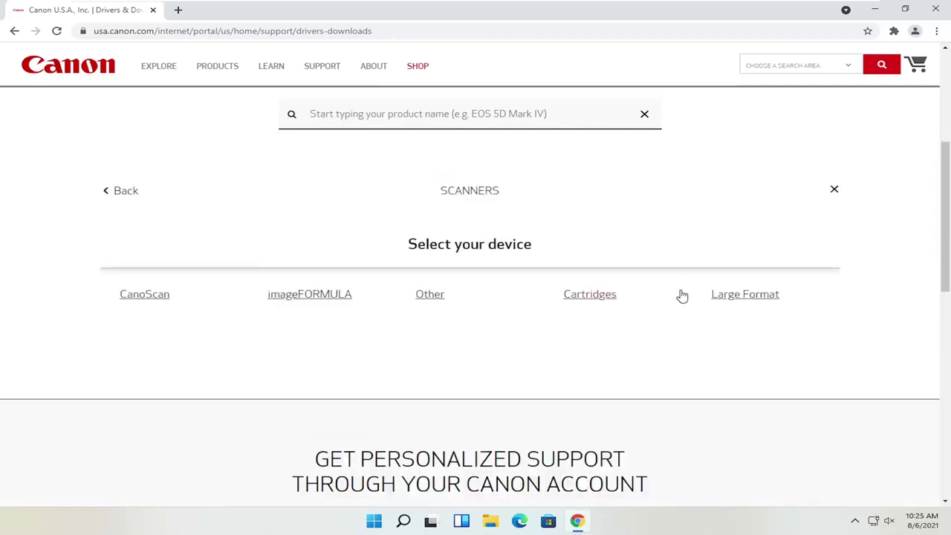
scroll(248, 315, "up", 1)
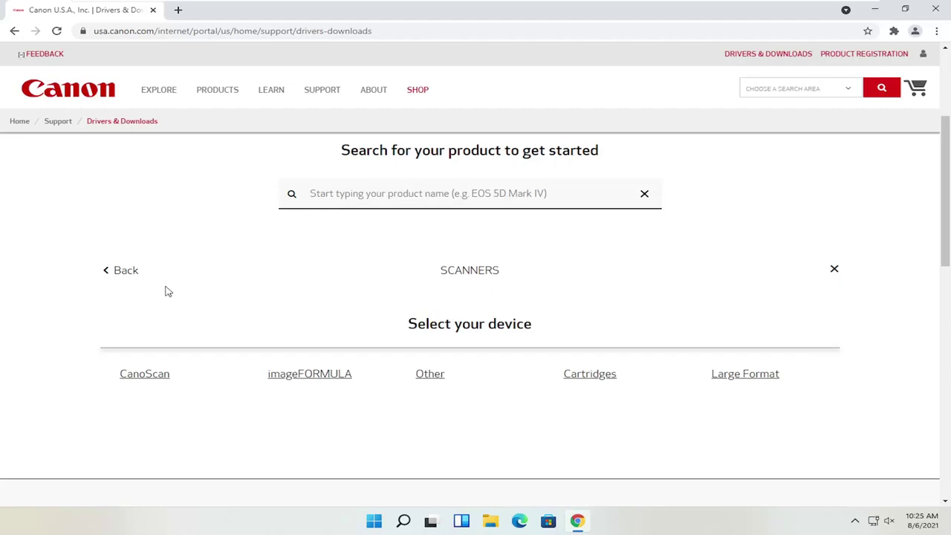
left_click(123, 271)
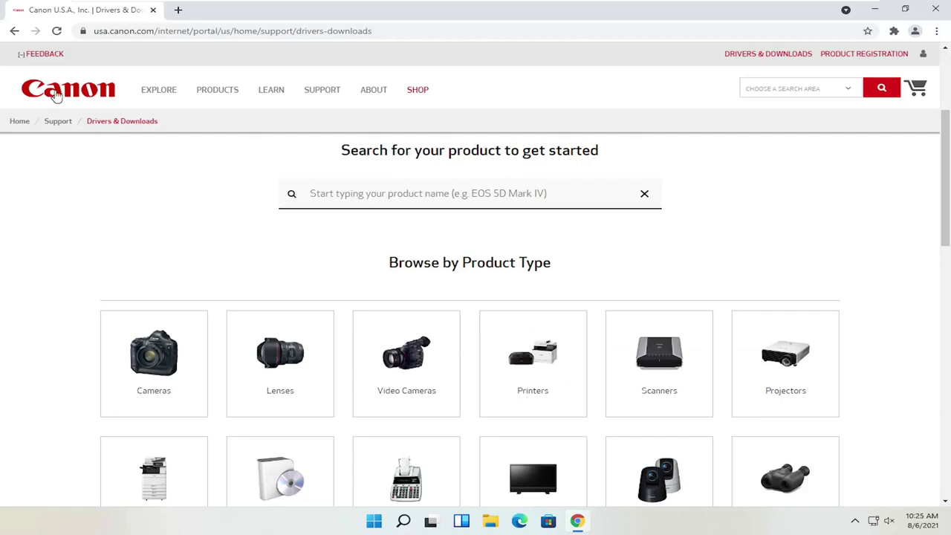
scroll(185, 186, "down", 1)
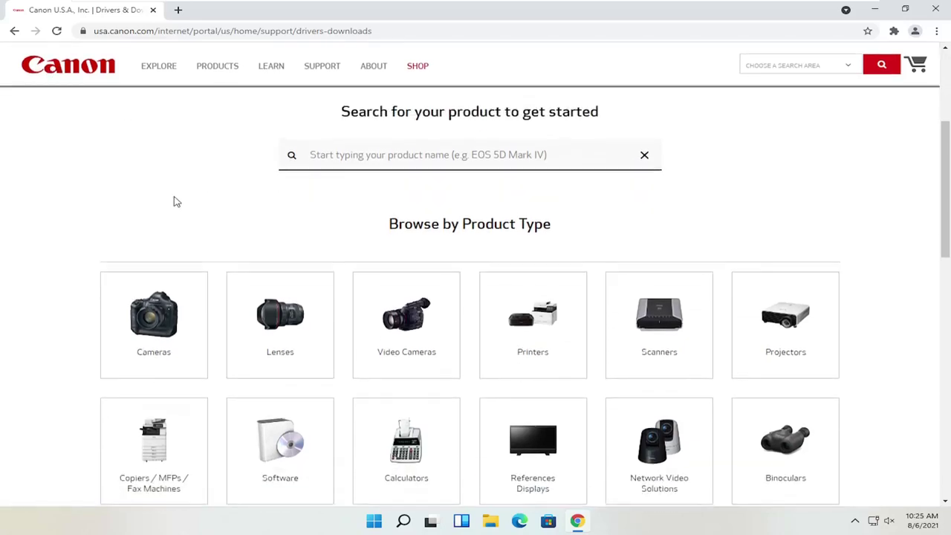
scroll(287, 177, "up", 1)
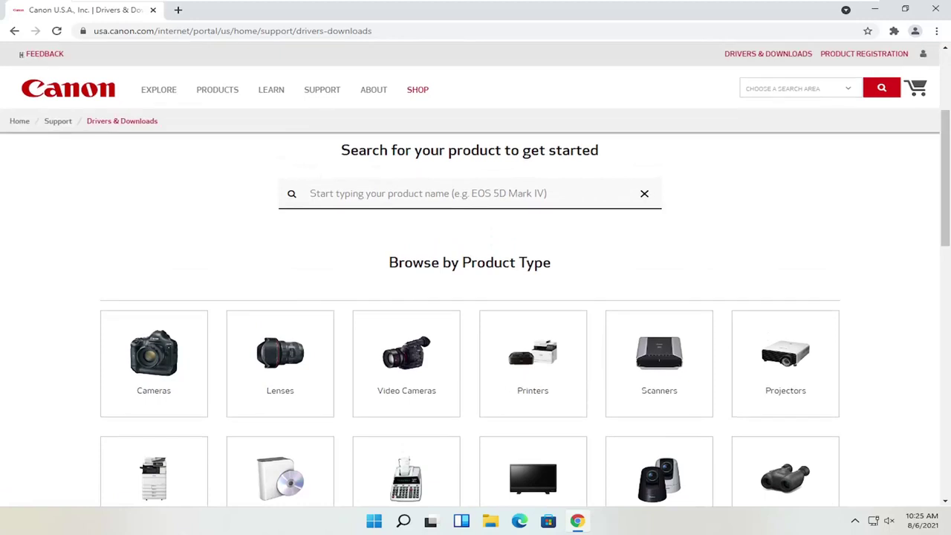
Search for the product "pixma mg2520" and open the support page for PIXMA MG2520 (MG2500 Series)
left_click(310, 193)
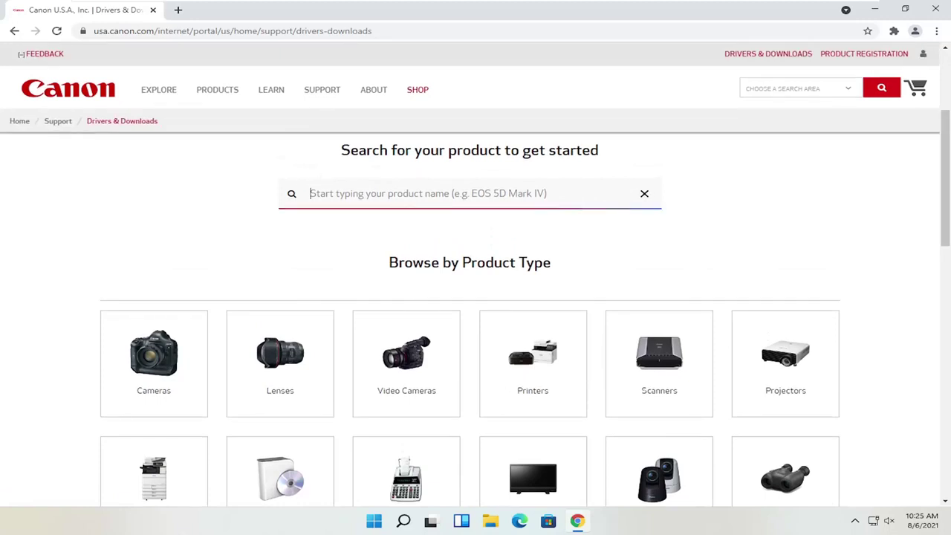
type("pi")
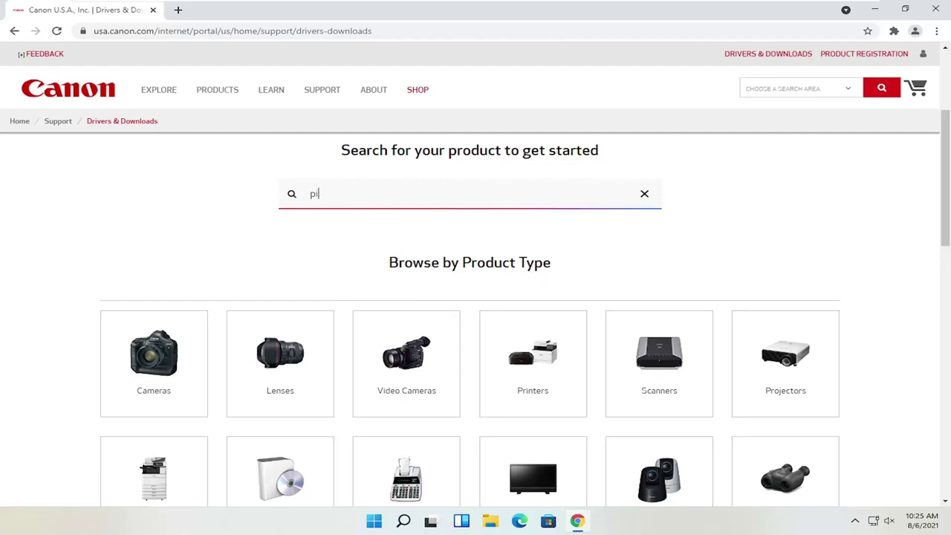
type("xma mg5")
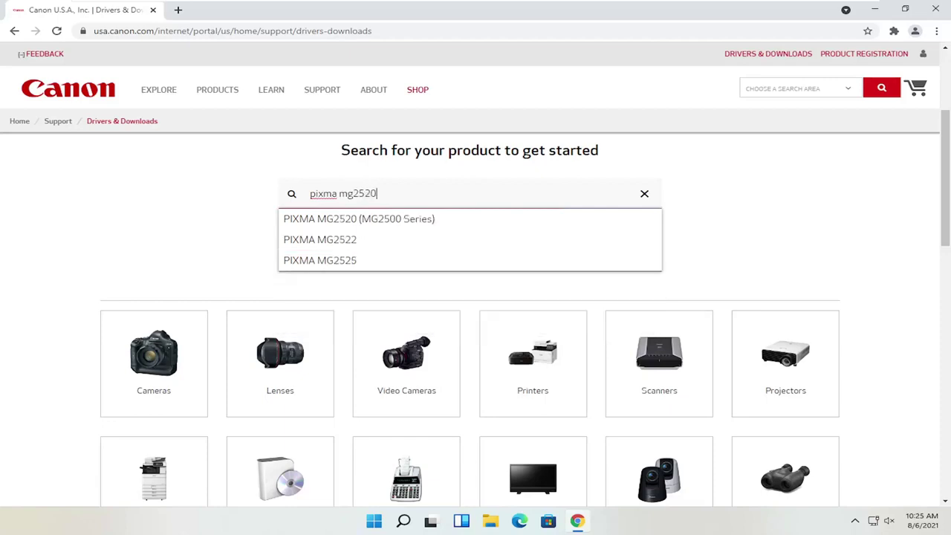
left_click(355, 220)
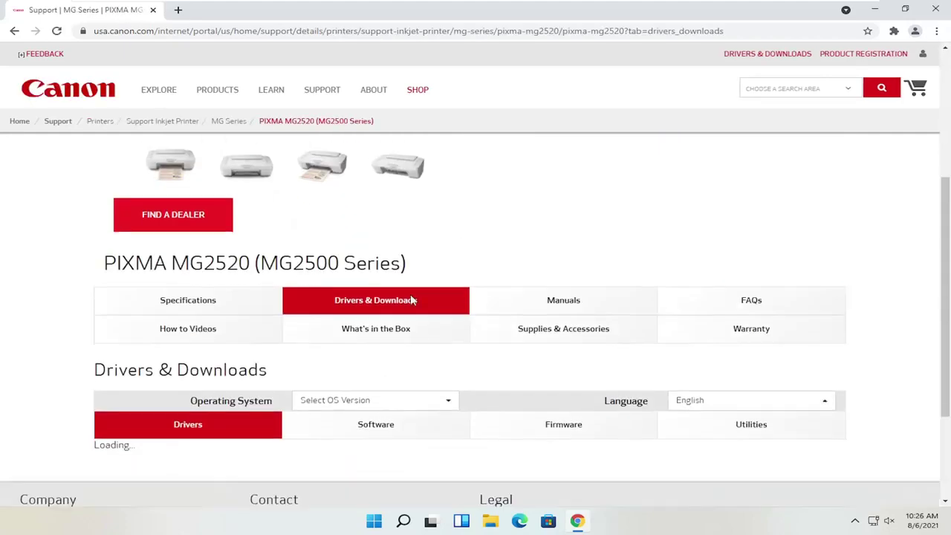
Look over the recommended and optional drivers offered for the PIXMA MG2520
scroll(372, 249, "down", 1)
scroll(256, 196, "down", 1)
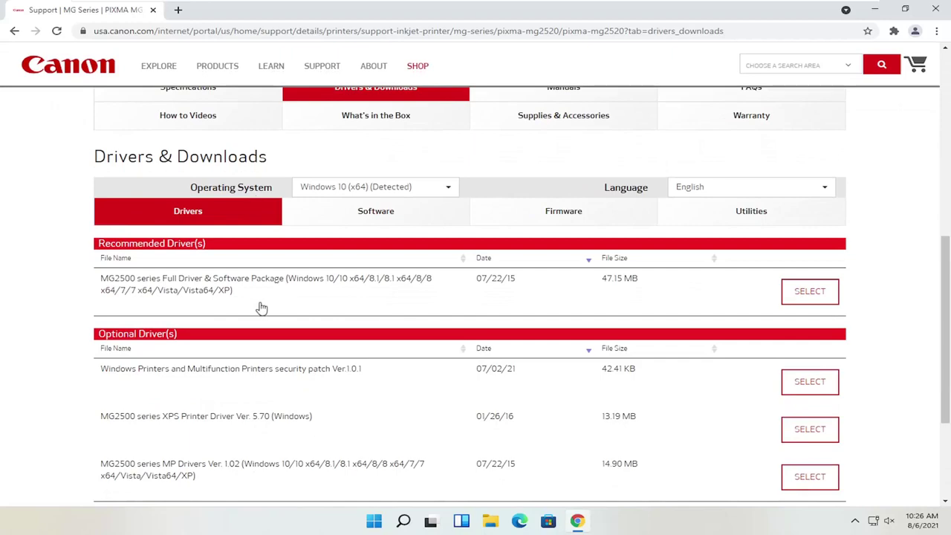
scroll(224, 318, "up", 1)
scroll(225, 318, "up", 2)
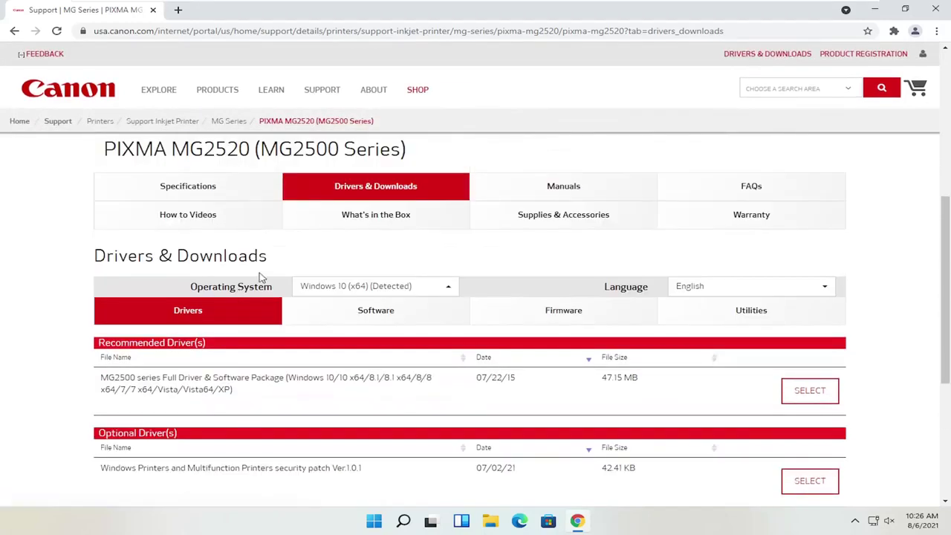
Review the PIXMA MG2520 specifications and return to its Drivers & Downloads section
left_click(213, 211)
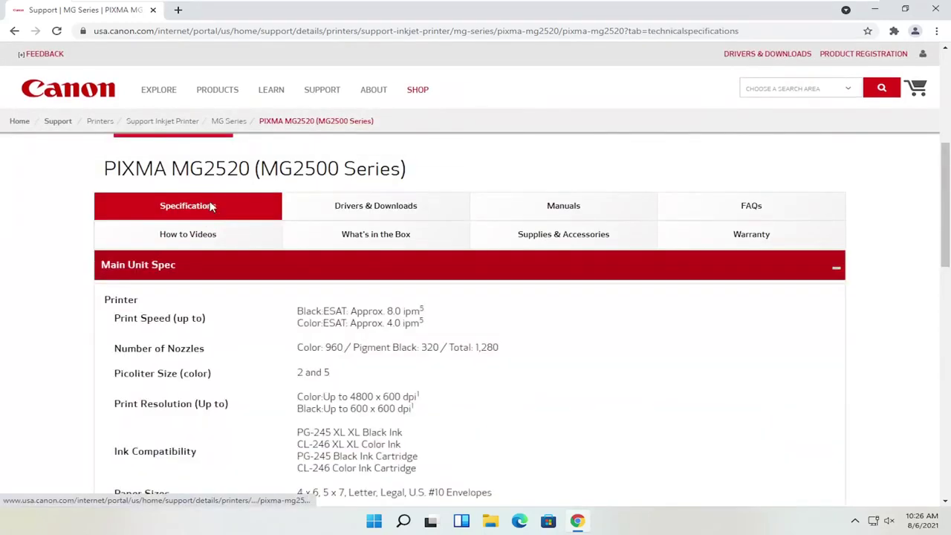
scroll(233, 278, "down", 2)
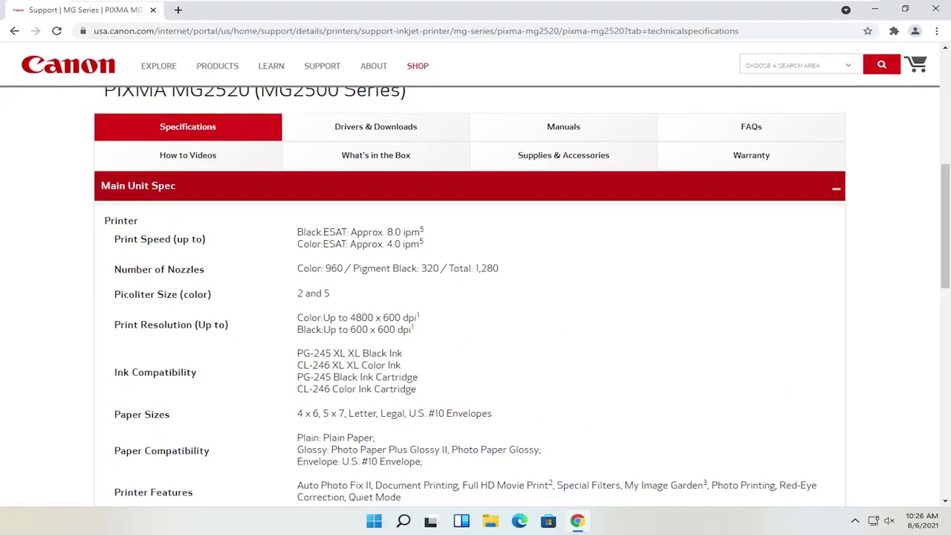
scroll(354, 284, "up", 2)
left_click(376, 225)
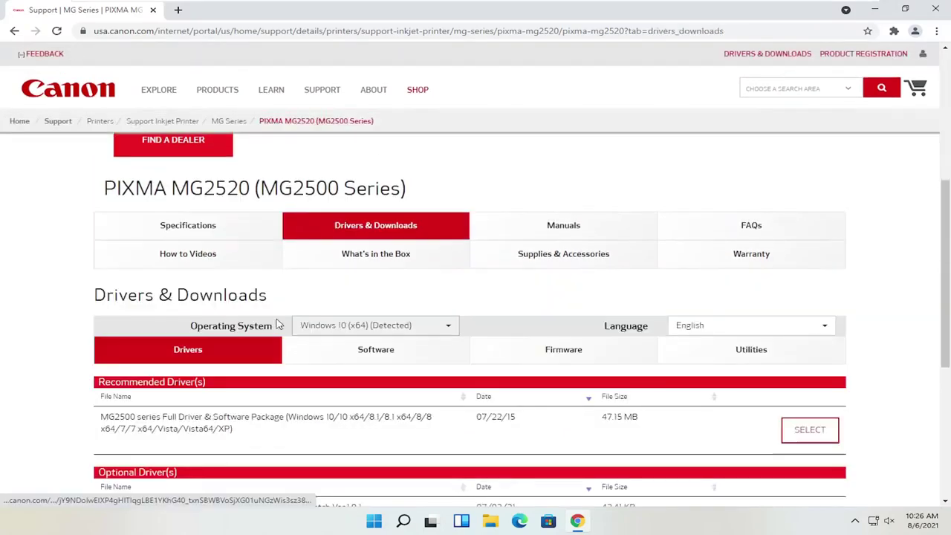
scroll(309, 341, "down", 1)
scroll(309, 341, "up", 1)
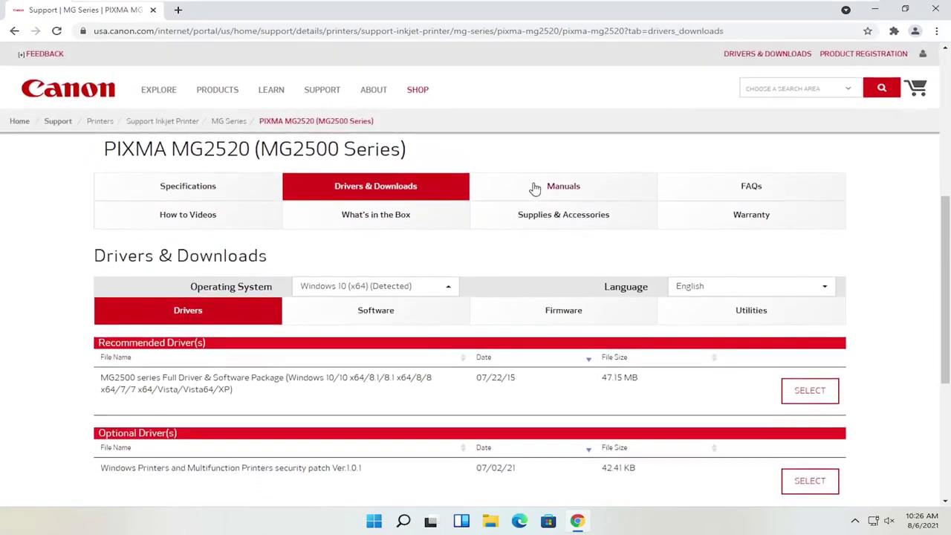
Look through the manuals and the how-to videos provided for the PIXMA MG2520
left_click(533, 181)
scroll(312, 292, "down", 1)
scroll(380, 333, "down", 1)
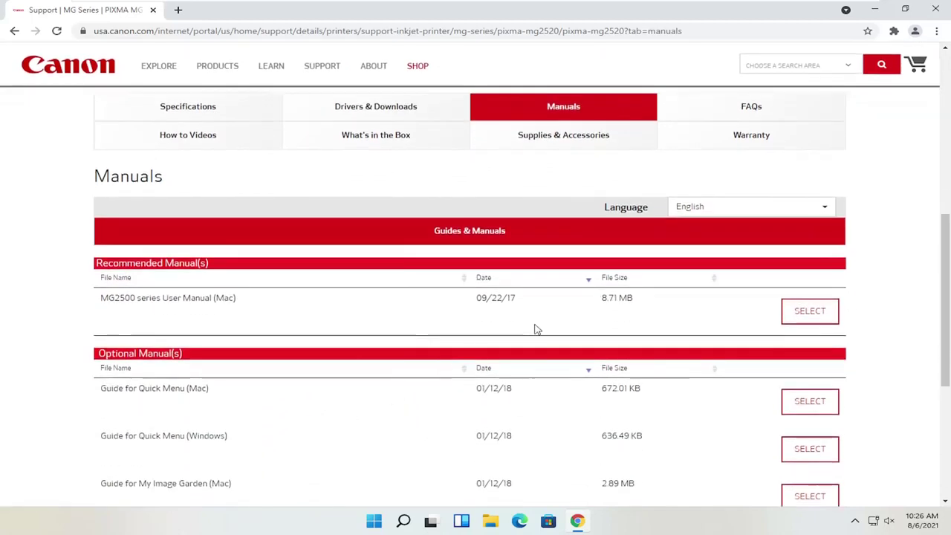
scroll(535, 329, "up", 2)
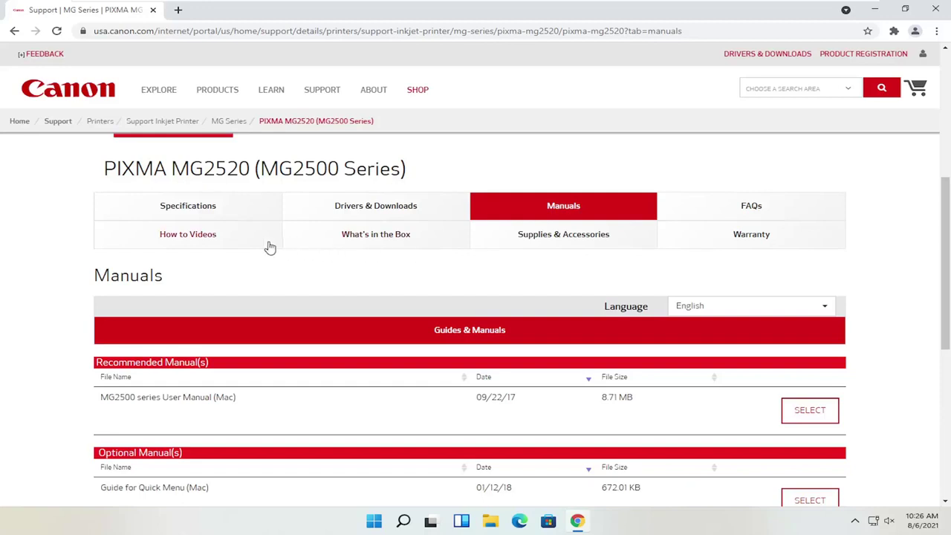
left_click(217, 235)
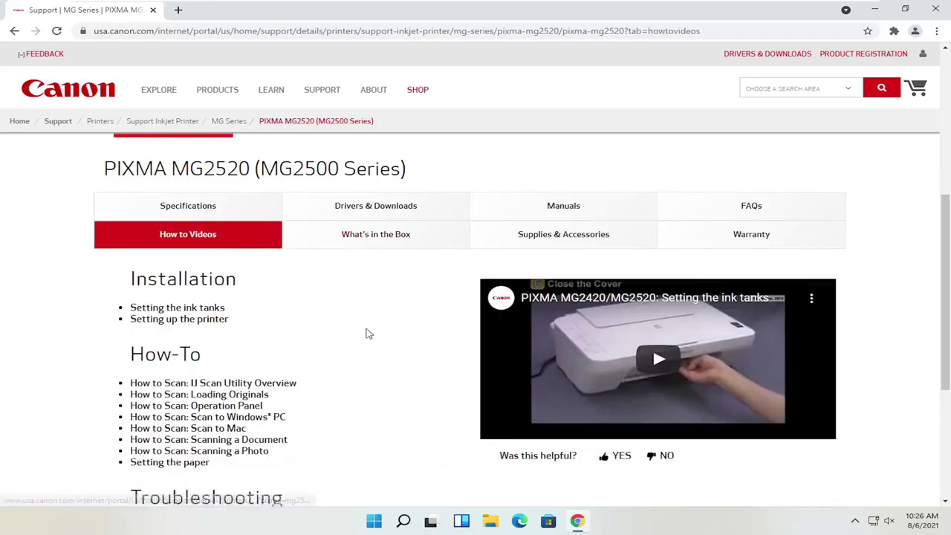
scroll(365, 333, "down", 1)
scroll(223, 162, "up", 1)
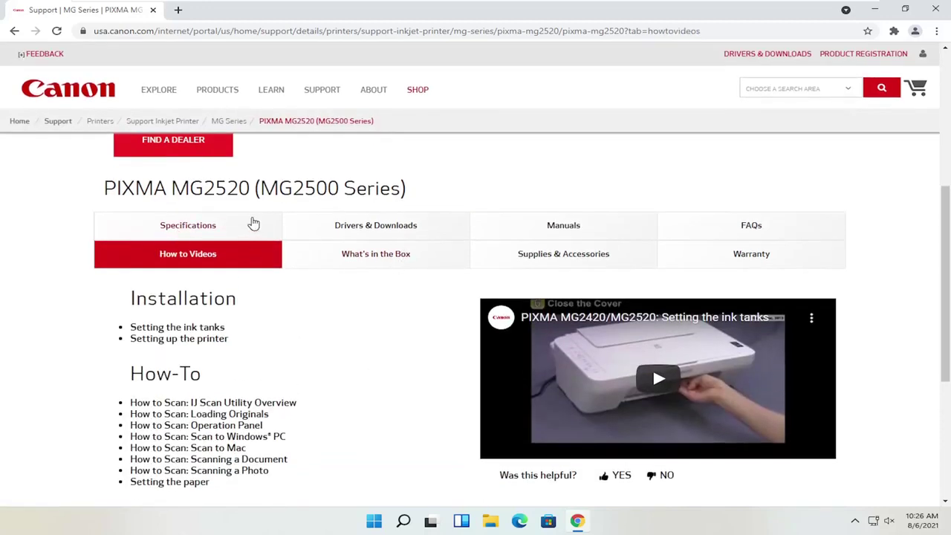
Reopen the printer's specifications briefly and go back to its Drivers & Downloads section
left_click(230, 227)
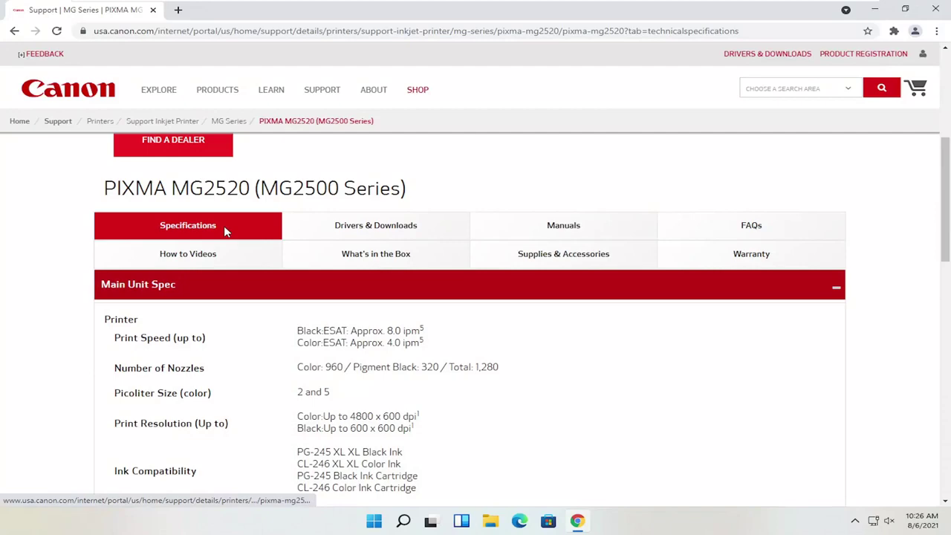
left_click(385, 229)
scroll(387, 229, "down", 1)
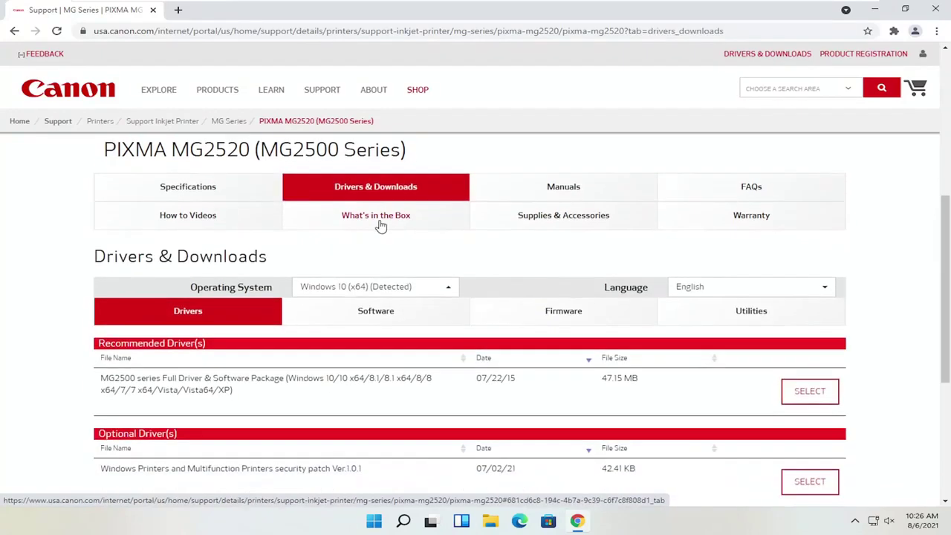
Check the available operating systems, keep Windows 10 (x64), and expand the recommended MG2500 series Full Driver & Software Package
left_click(417, 248)
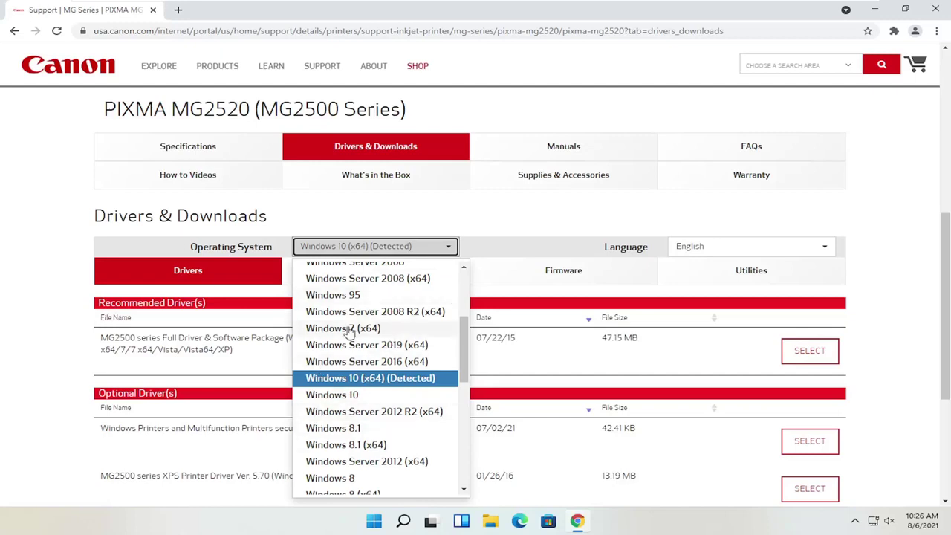
left_click(16, 318)
scroll(75, 277, "down", 1)
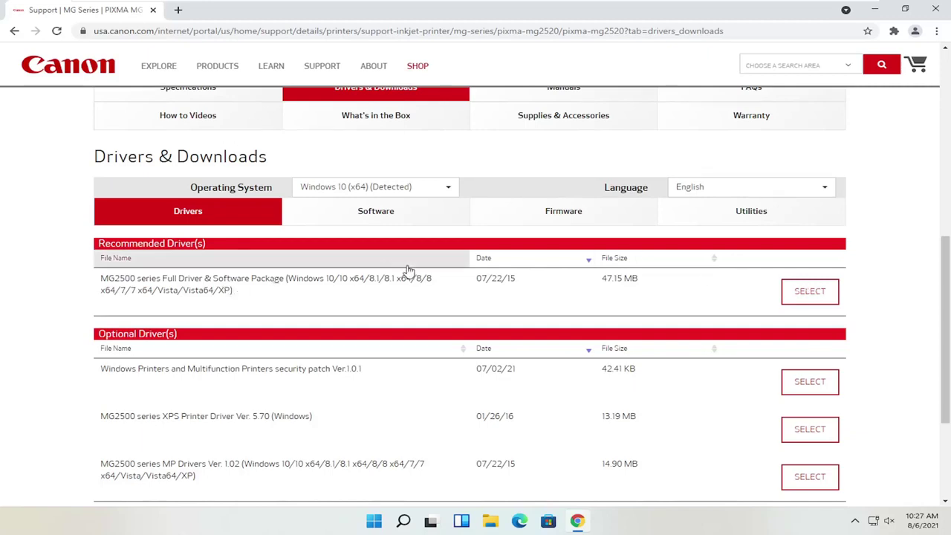
left_click(805, 294)
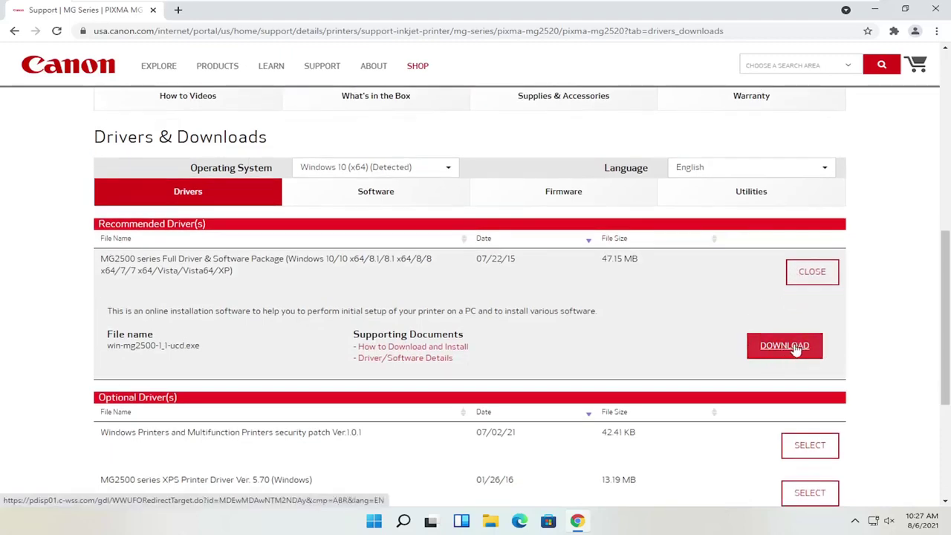
Download win-mg2500-1_1-ucd.exe, show the file in its Downloads folder, and close the browser
left_click(790, 347)
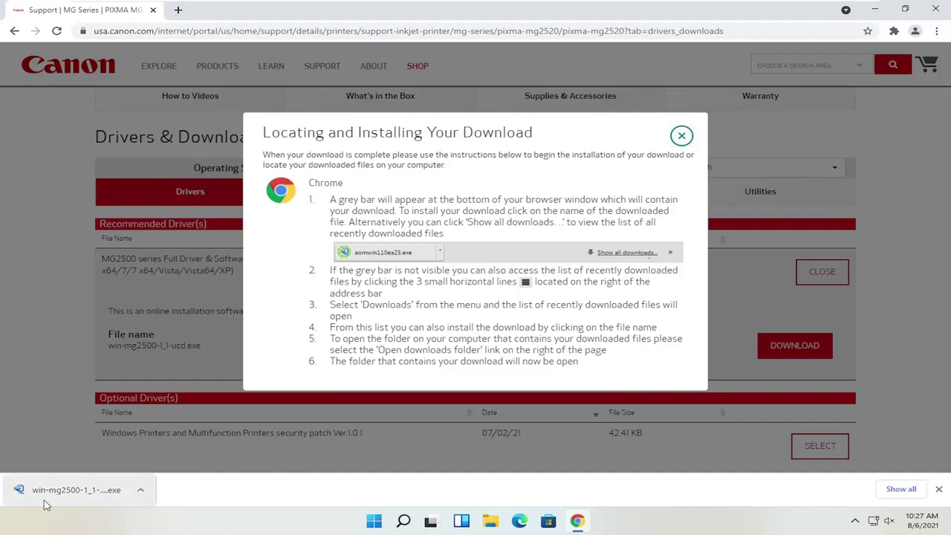
left_click(140, 490)
left_click(182, 451)
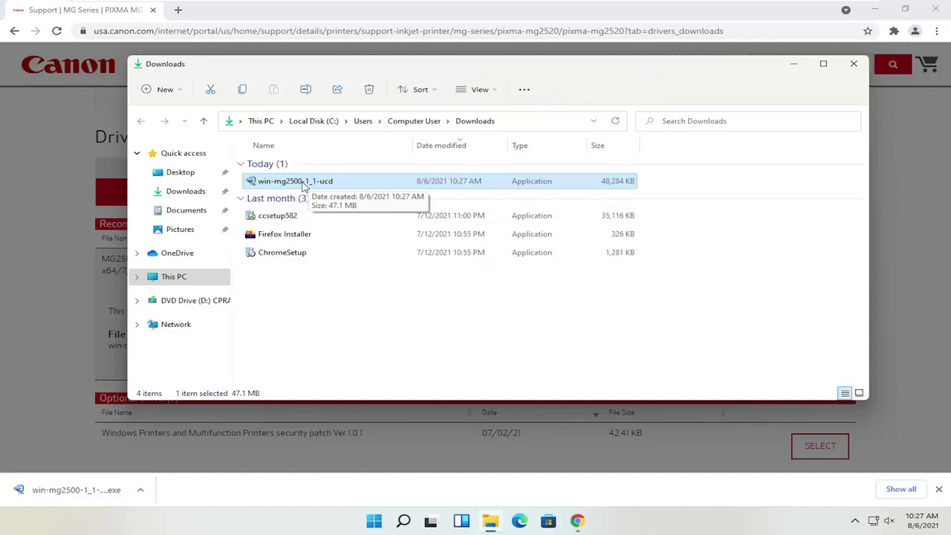
left_click(937, 9)
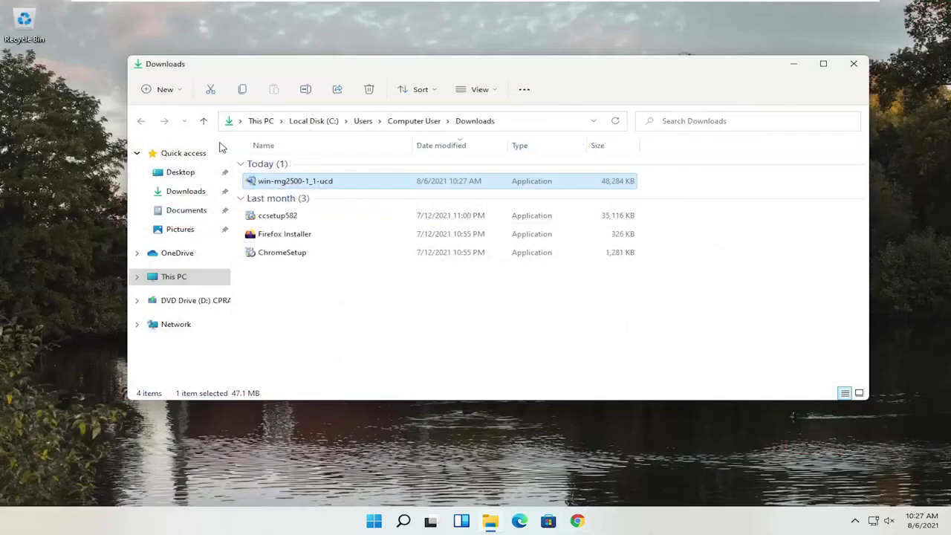
Run the downloaded win-mg2500-1_1-ucd installer with permission to change the device, and minimize the Downloads folder window
double_click(283, 183)
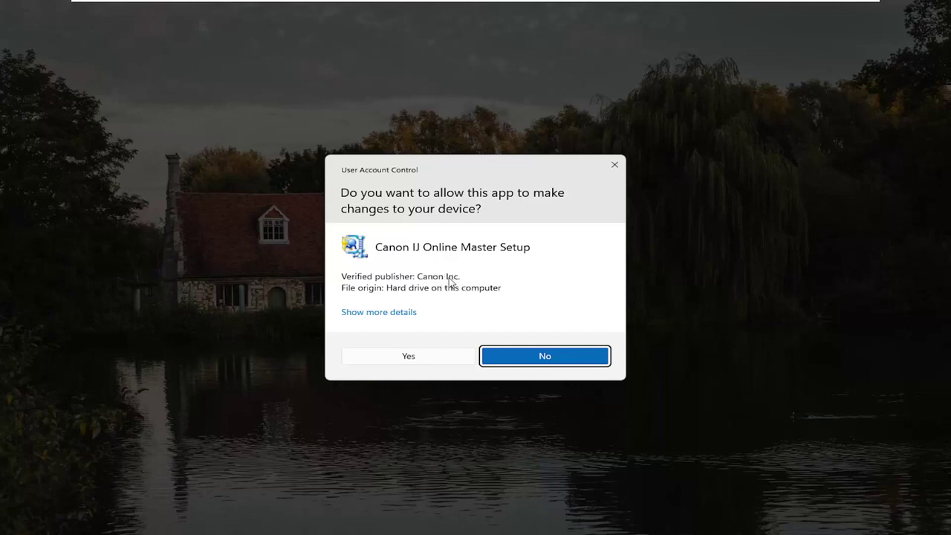
left_click(410, 360)
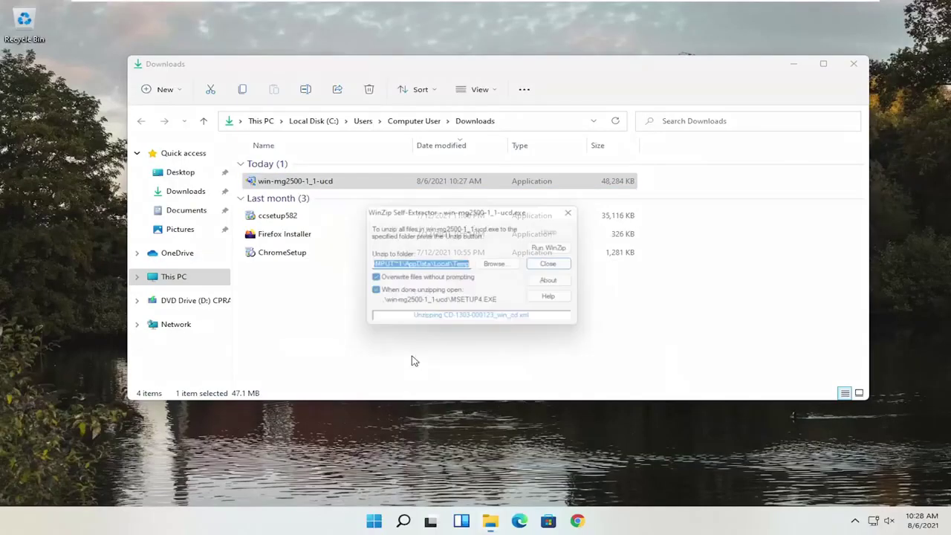
left_click(798, 72)
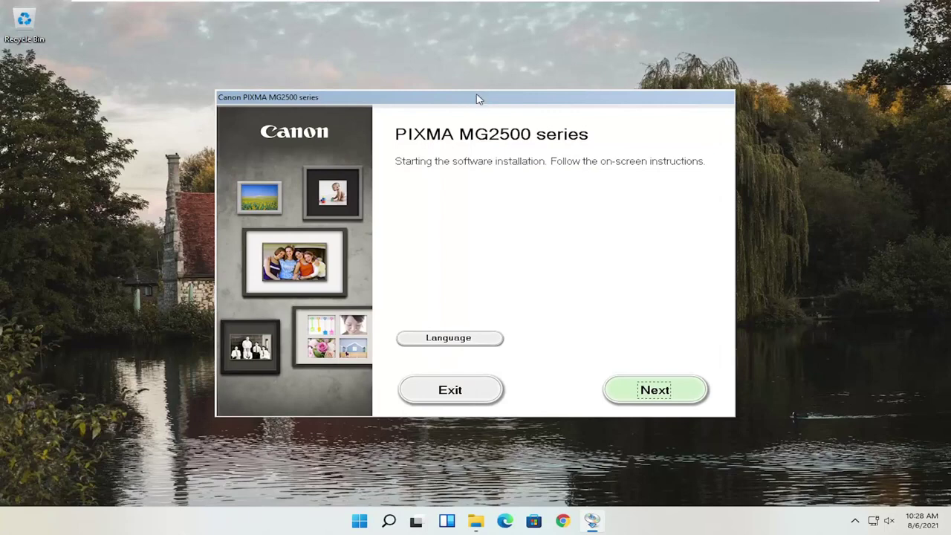
Check the languages offered by the PIXMA MG2500 series setup and return to its start page with English kept
left_click_drag(479, 101, 484, 73)
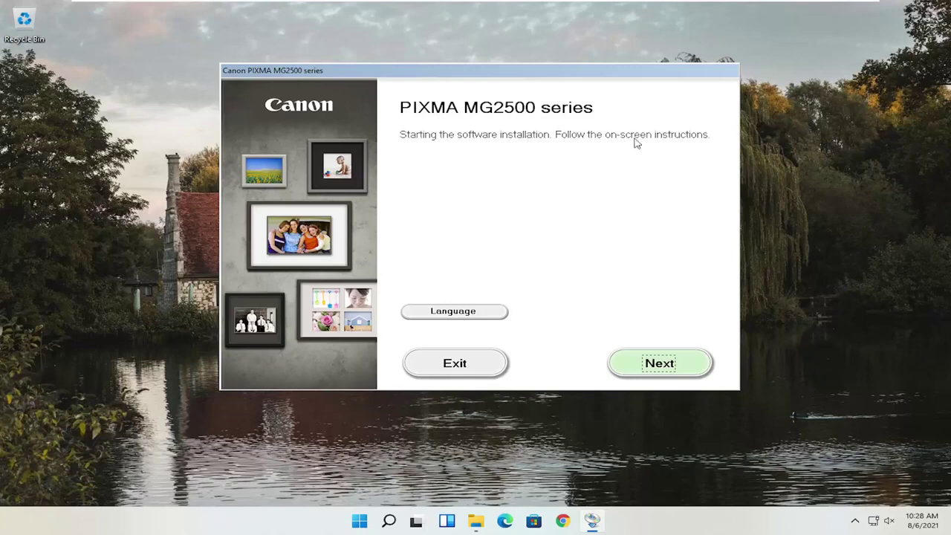
left_click(450, 314)
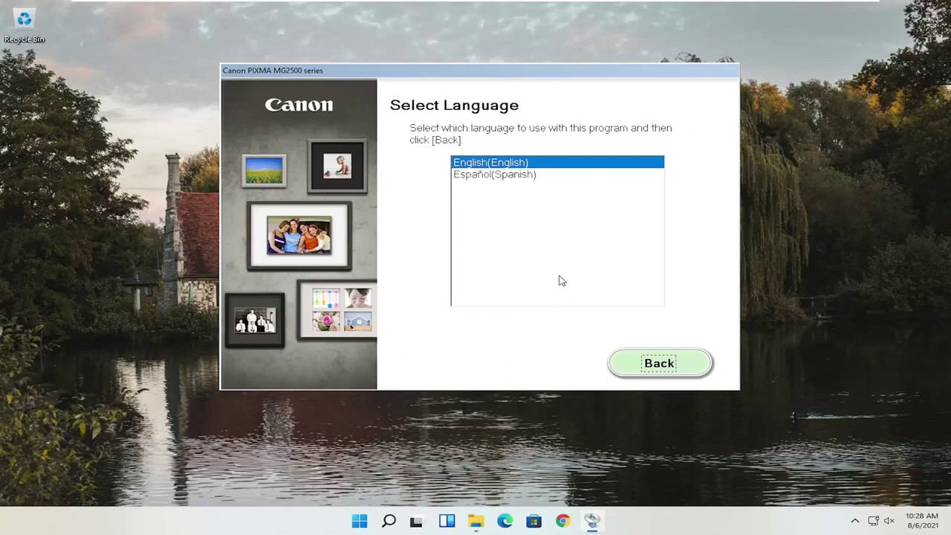
left_click(639, 364)
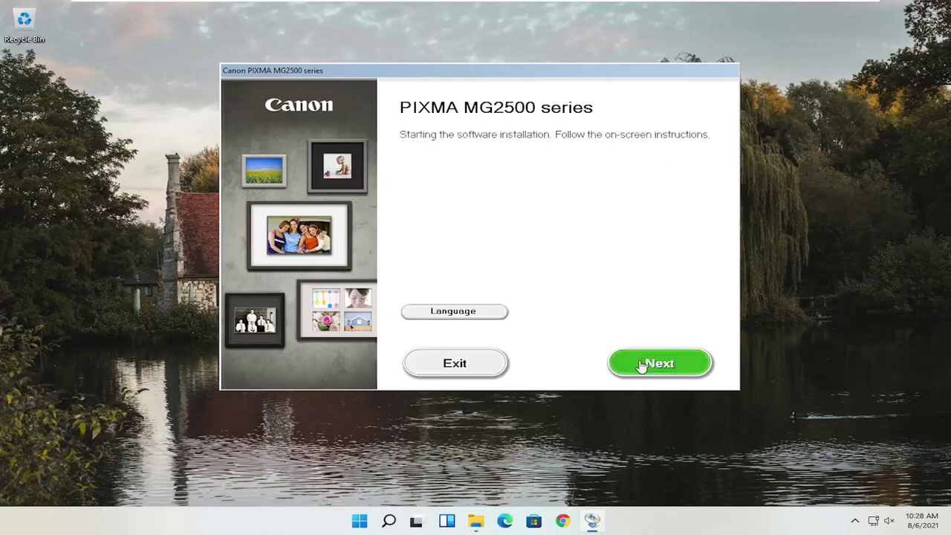
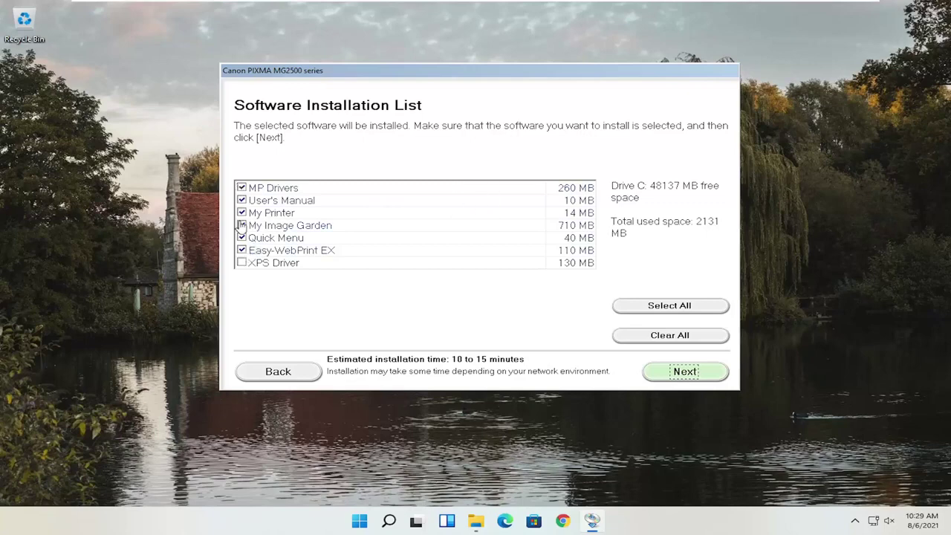
Review the Software Installation List and exclude Easy-WebPrint EX from the software to install
mouse_move(253, 191)
mouse_move(273, 246)
mouse_move(282, 191)
mouse_move(321, 227)
left_click(242, 252)
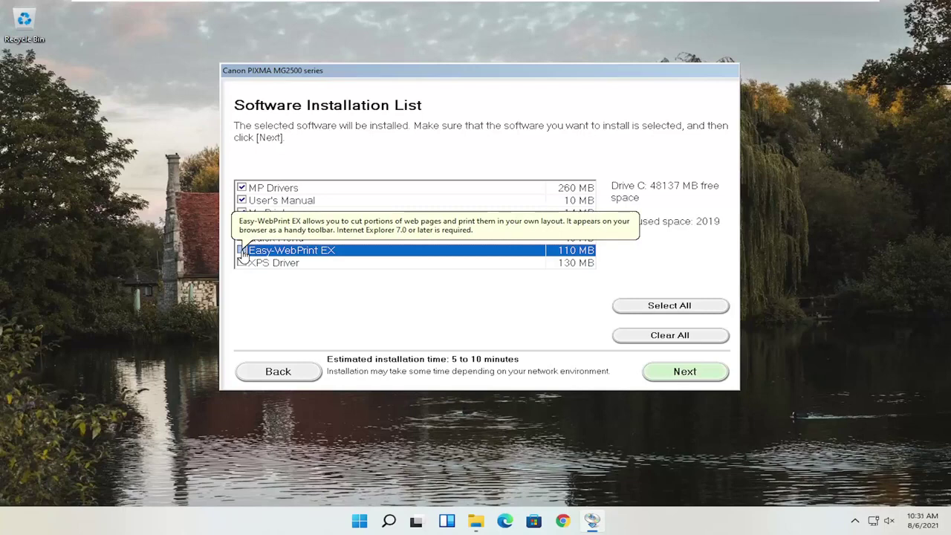
left_click(242, 252)
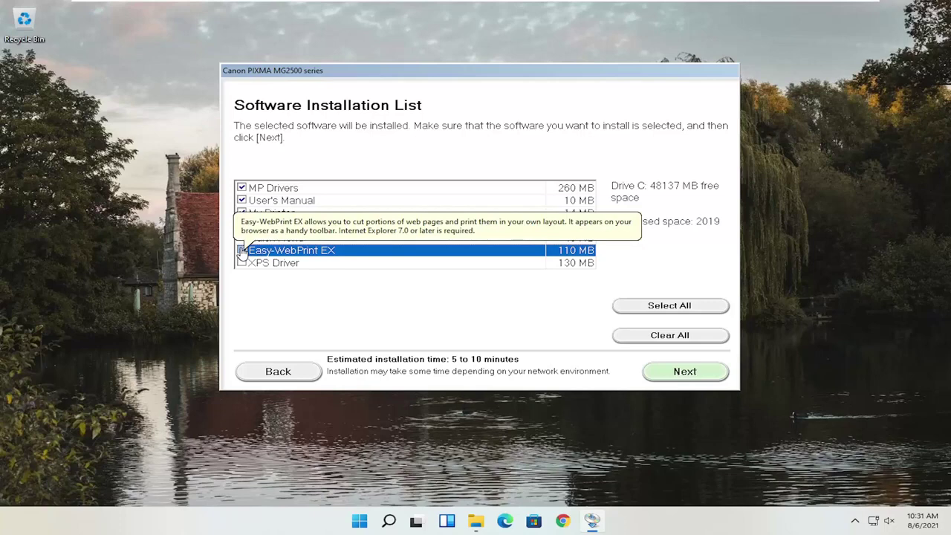
left_click(242, 252)
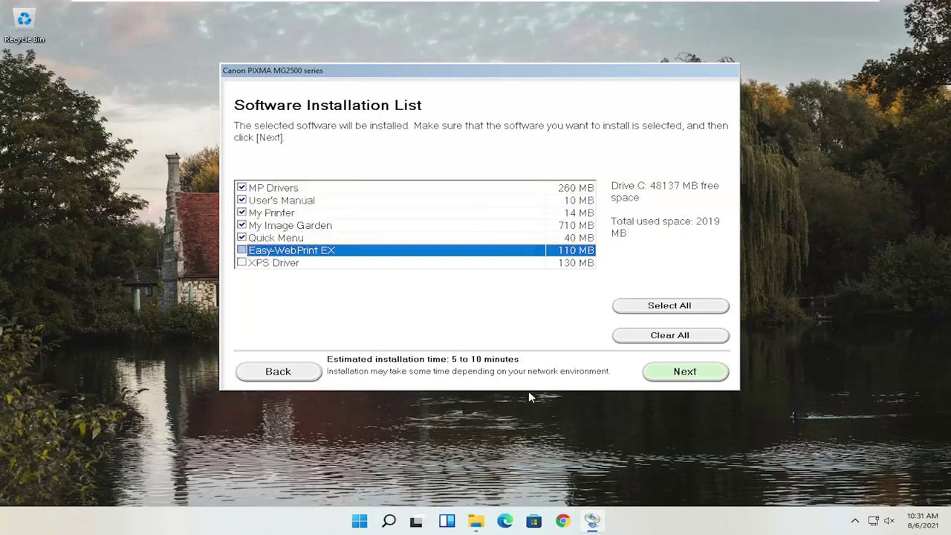
Confirm the software selection, accept the Canon license agreement, and start downloading and installing the selected software
left_click(678, 373)
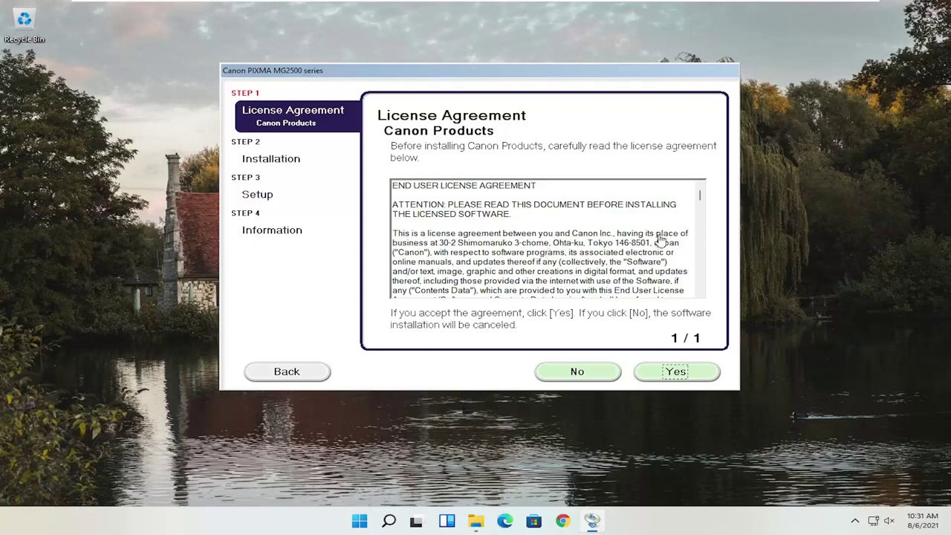
left_click(661, 380)
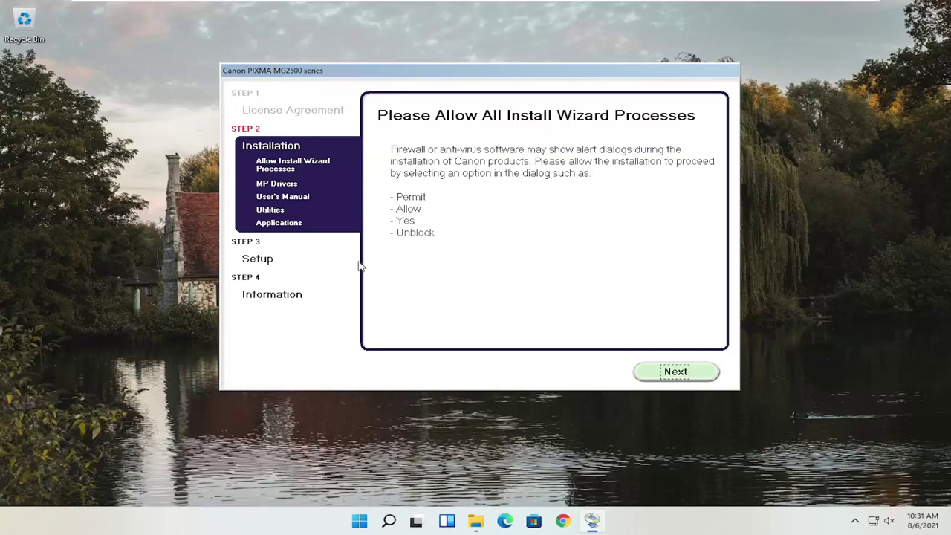
left_click(668, 377)
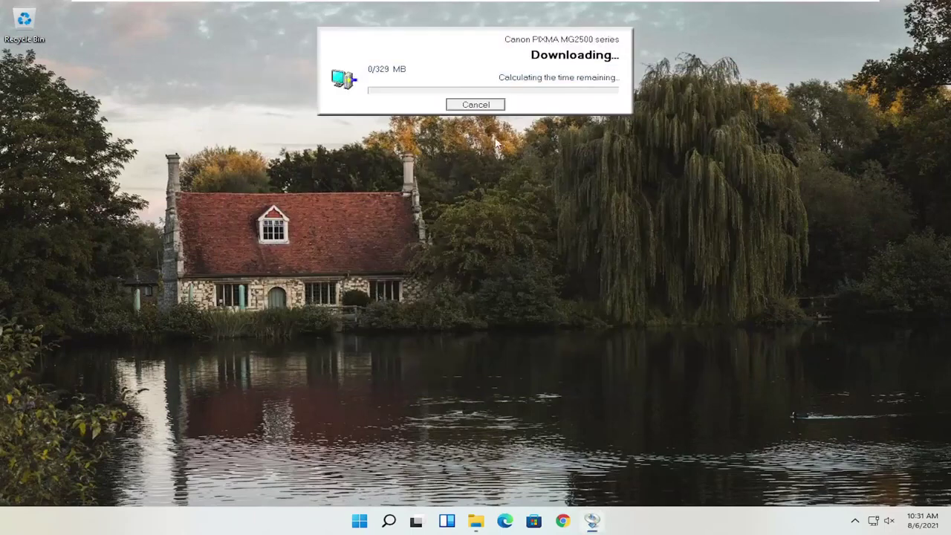